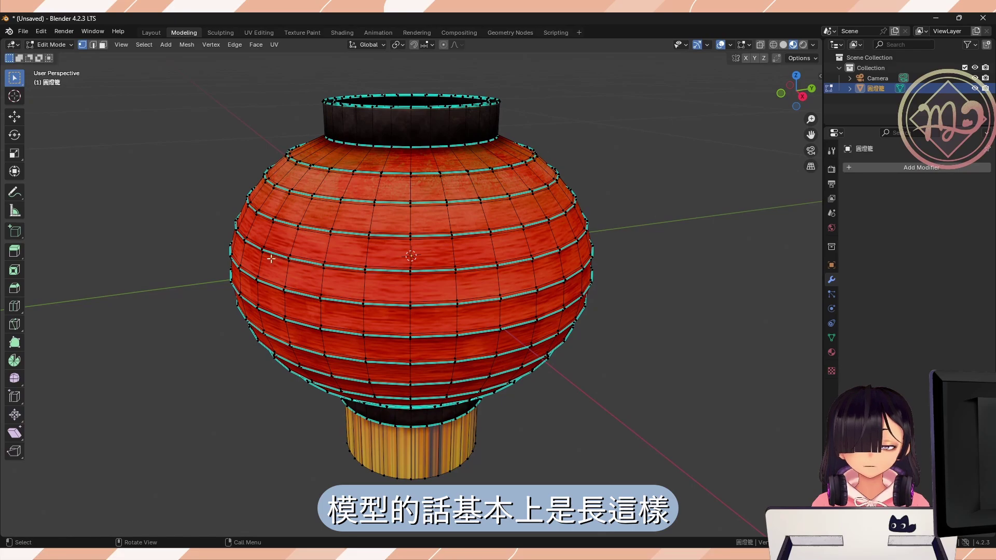
Leave Edit Mode, switch to the Shading workspace and enlarge the node editor to show the lantern's Light03 material nodes.
middle_click_drag(622, 294, 630, 338)
key("Tab")
left_click(342, 32)
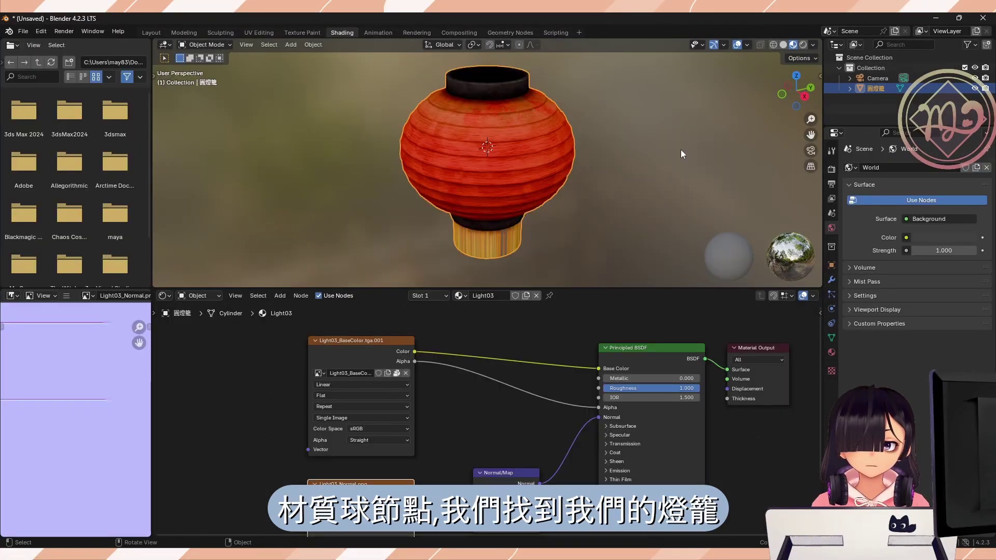
middle_click_drag(556, 398, 513, 382)
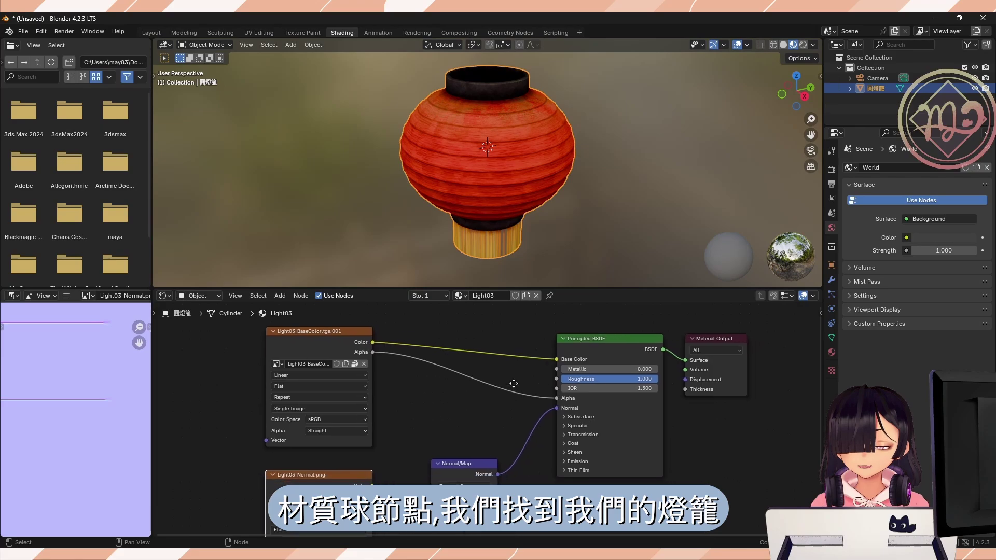
left_click_drag(561, 291, 561, 147)
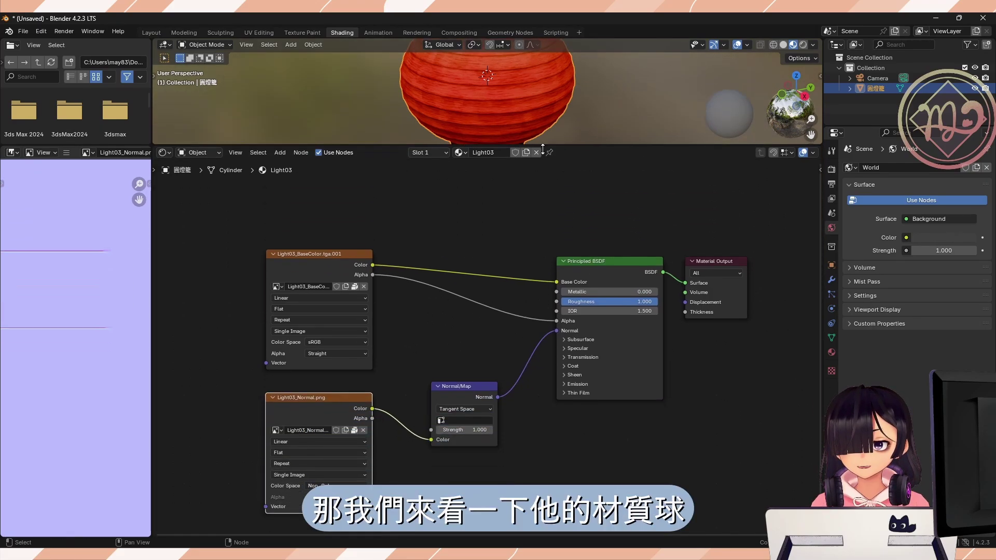
scroll(596, 269, "up", 4)
middle_click_drag(594, 269, 445, 288)
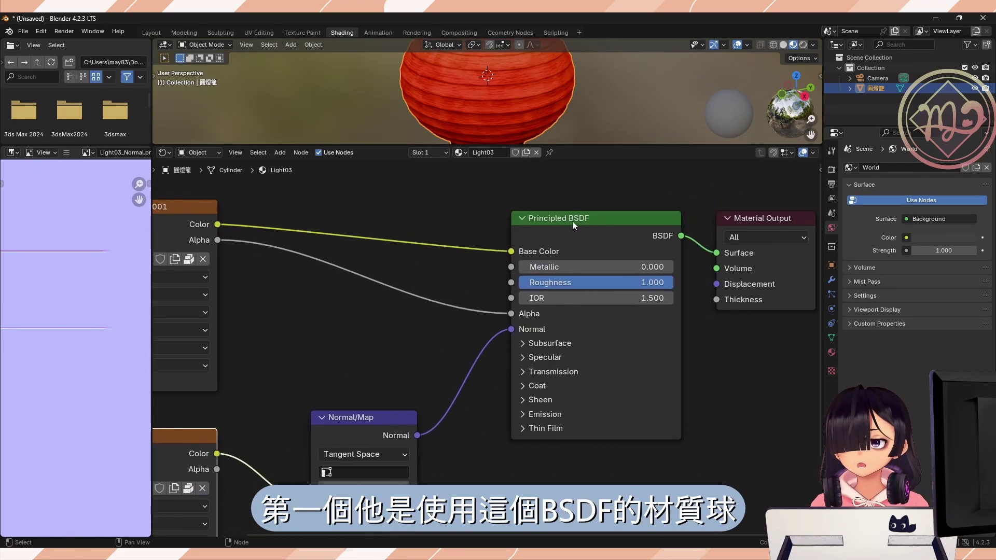
Rearrange the base color texture, Normal/Map and normal texture nodes so the links into the Principled BSDF are easy to follow.
middle_click_drag(143, 231, 299, 221)
left_click_drag(299, 221, 337, 205)
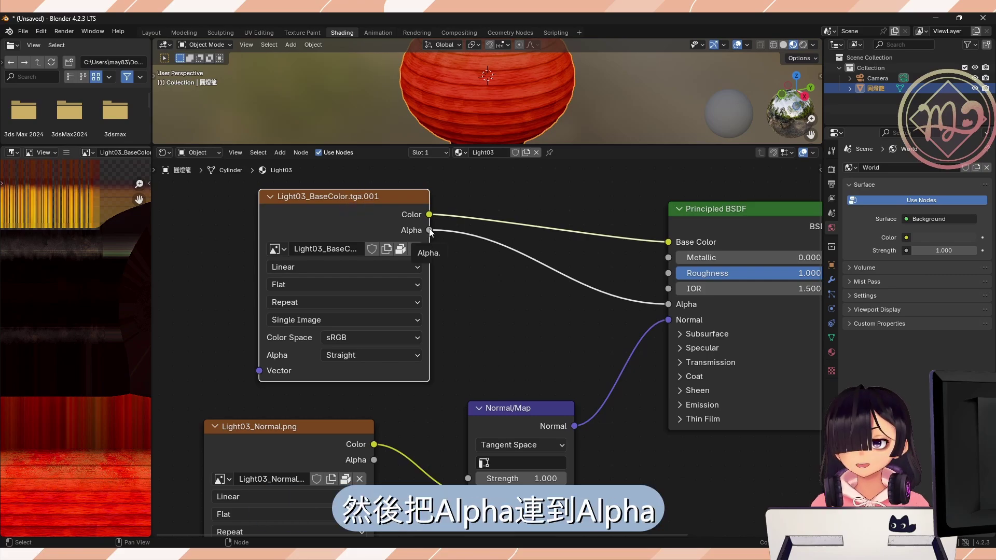
middle_click_drag(669, 304, 618, 195)
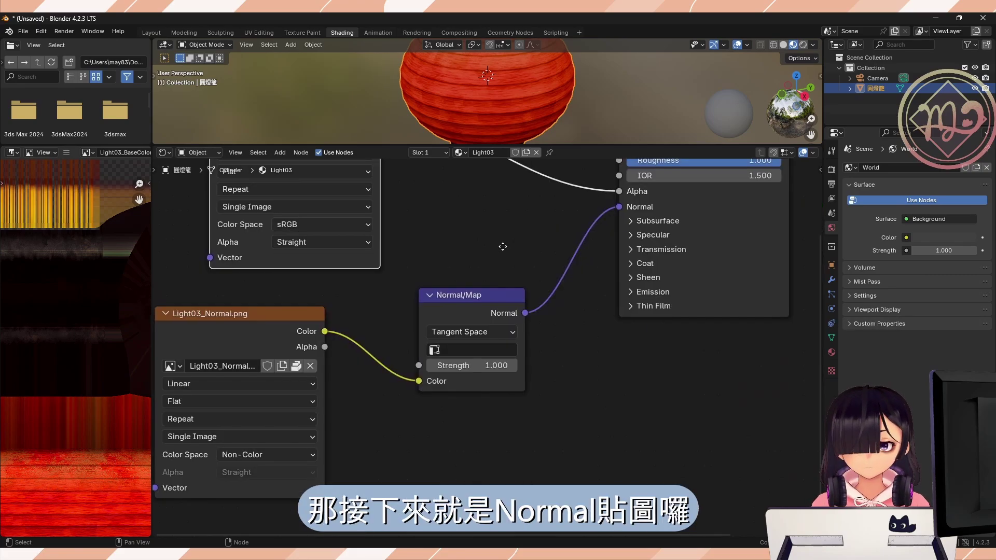
left_click_drag(481, 307, 502, 268)
left_click_drag(270, 319, 340, 305)
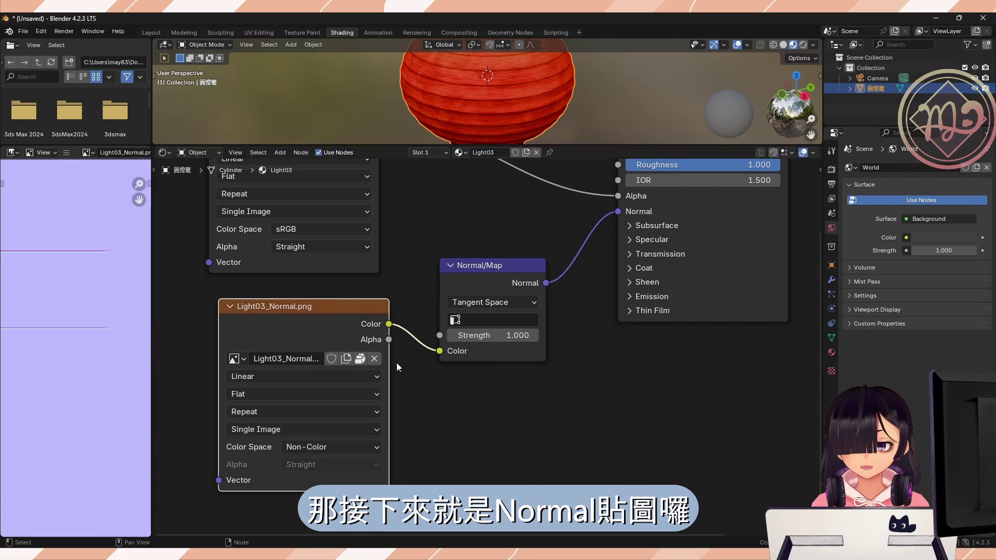
middle_click_drag(316, 318, 313, 387)
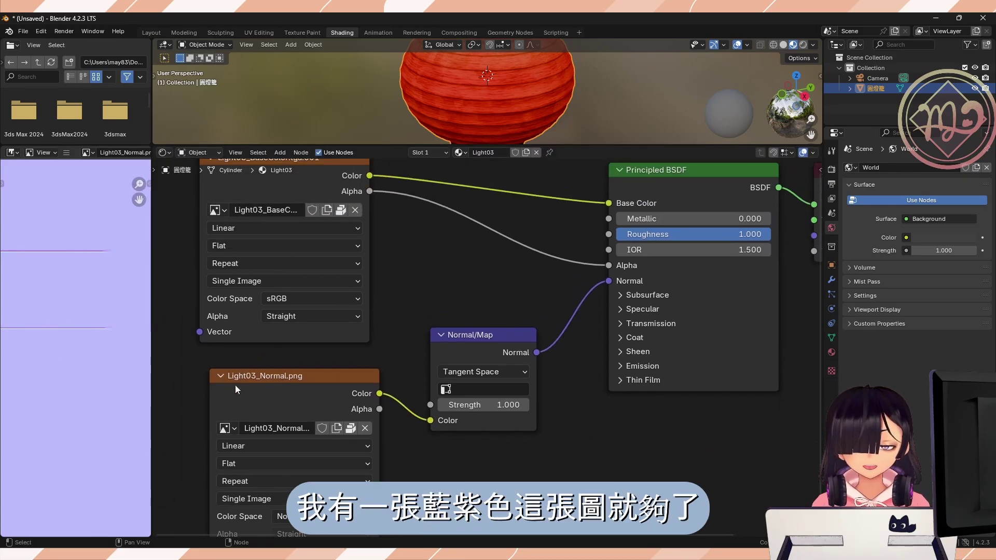
Try linking the Light03_Normal.png Color output straight to the BSDF Normal input, and put the Normal/Map node back between them.
left_click_drag(380, 394, 602, 286)
left_click_drag(489, 335, 515, 438)
left_click(540, 379)
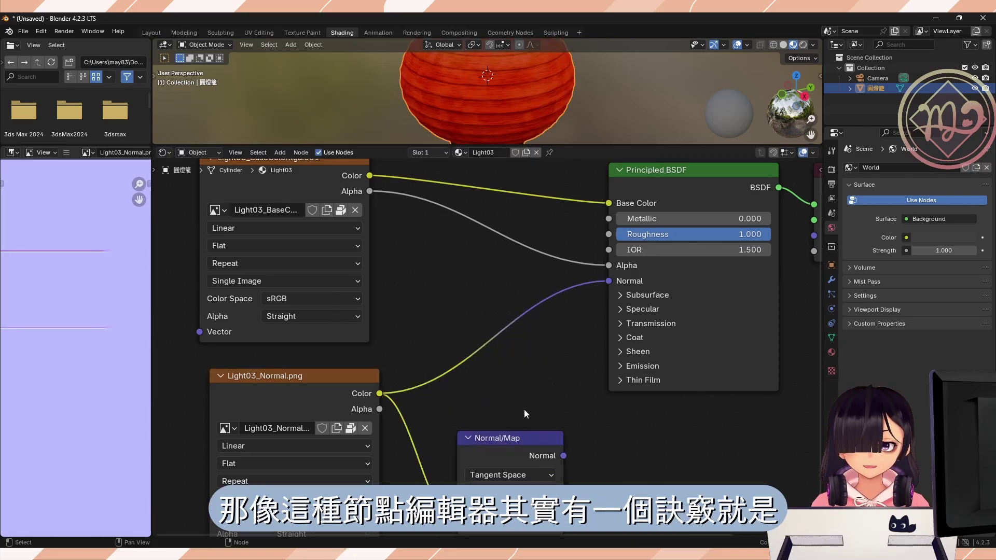
left_click_drag(478, 439, 461, 343)
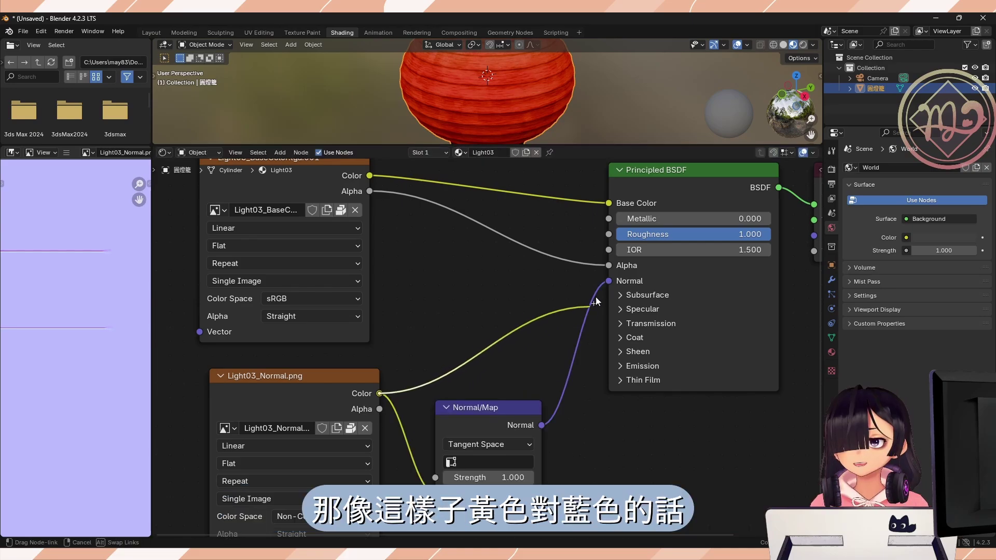
left_click_drag(596, 297, 608, 281)
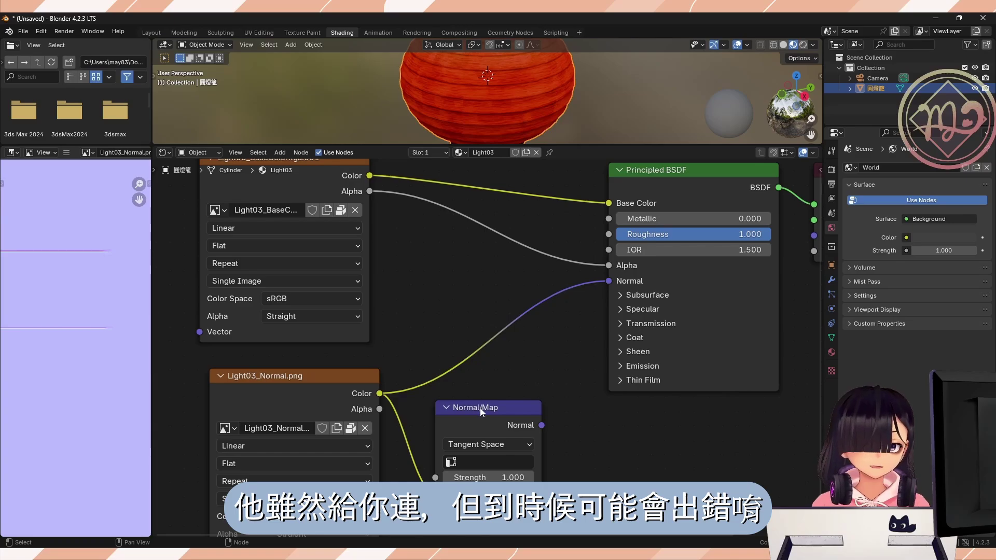
left_click_drag(481, 407, 484, 303)
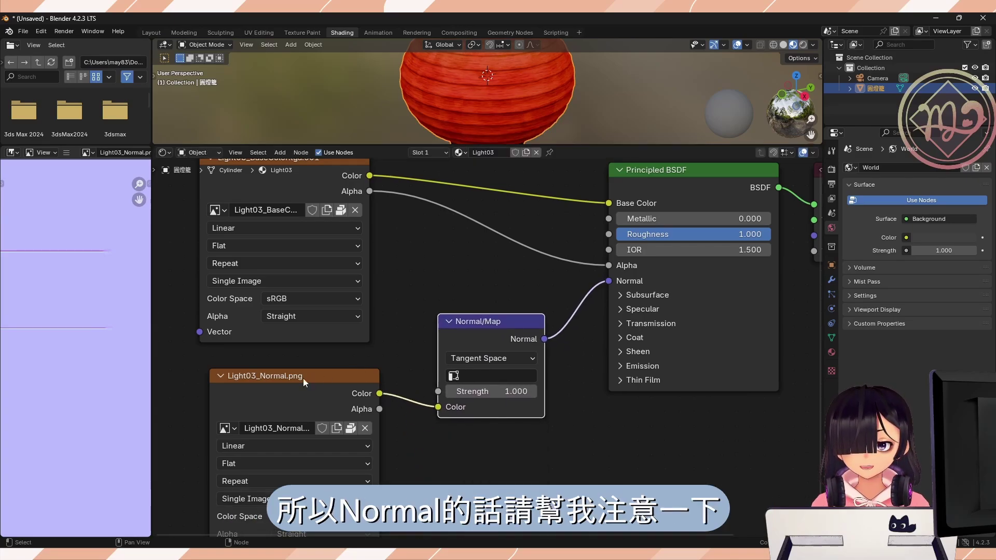
Add a second Normal Map node by pulling a link from the Light03_Normal.png Color output and searching for "normal".
left_click_drag(290, 380, 283, 370)
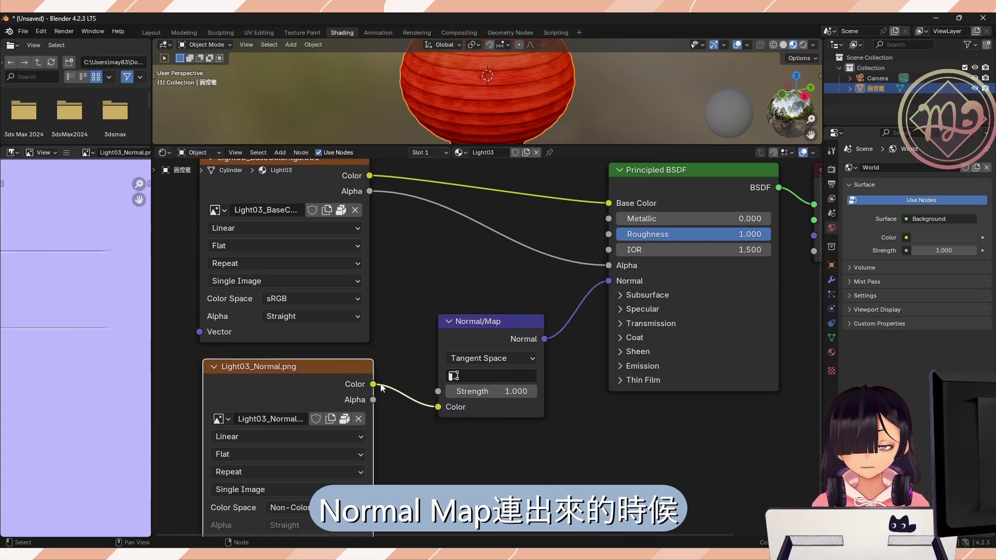
left_click(473, 325)
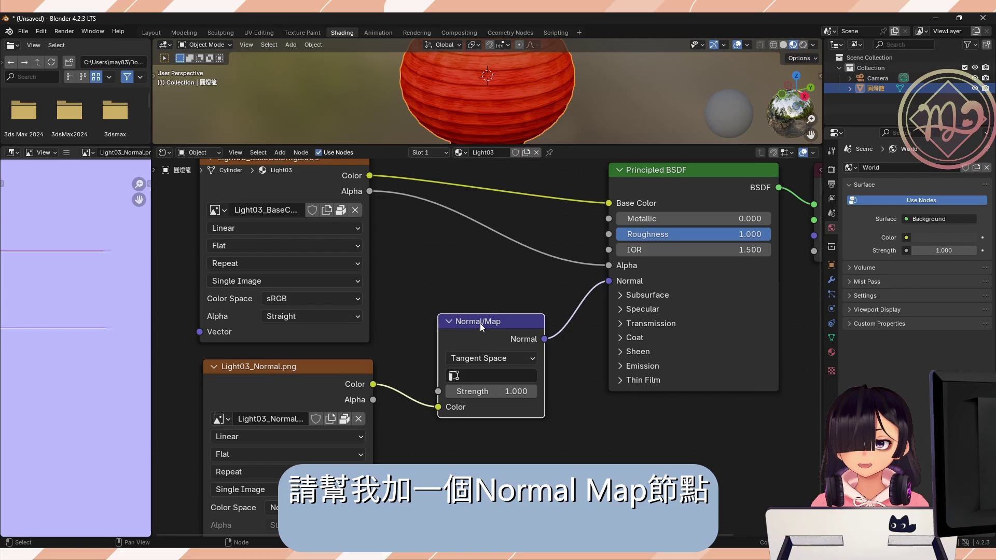
left_click(438, 455)
right_click(438, 456)
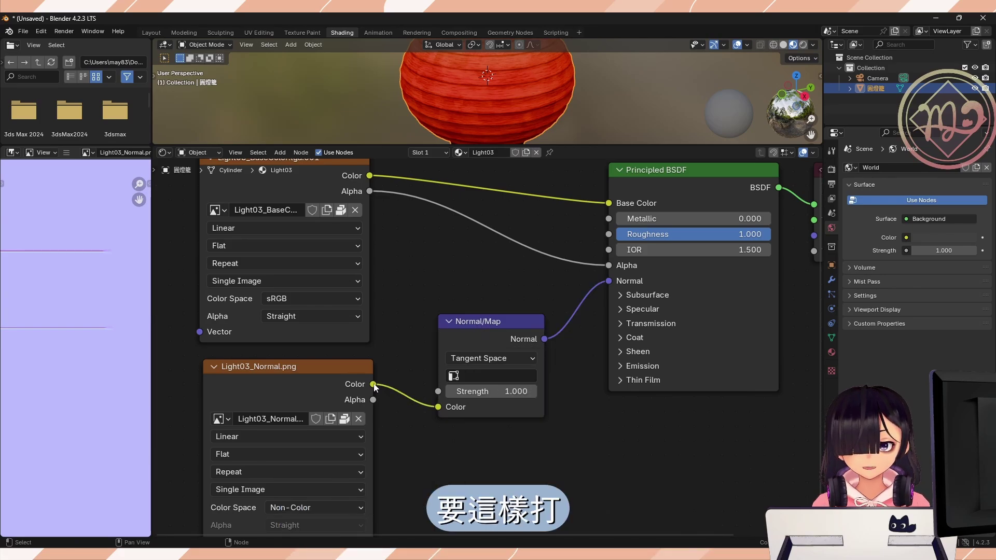
left_click_drag(373, 384, 461, 425)
type("normal")
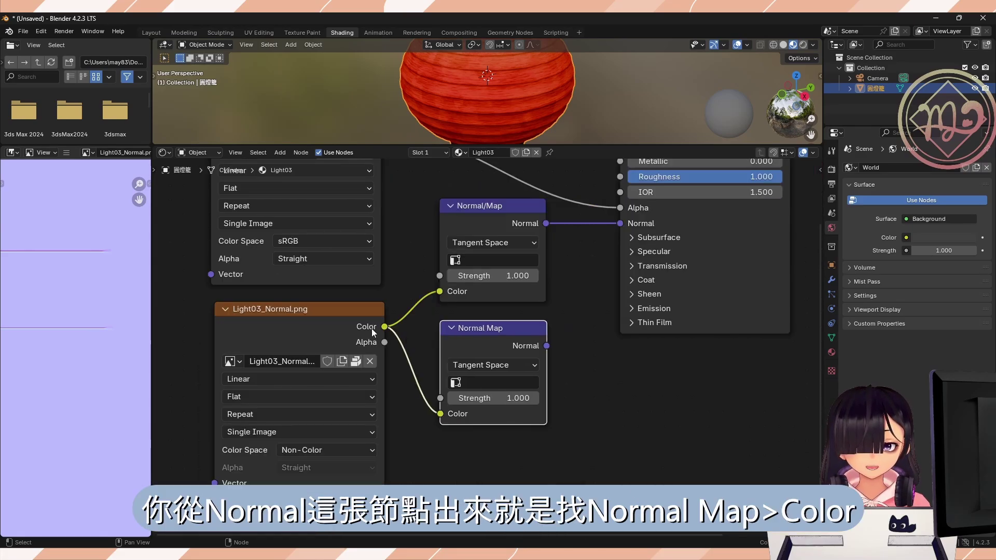
Pull another link from the normal texture's Color output and search for "normal map" to view the socket options.
left_click(369, 328)
left_click_drag(384, 326, 431, 419)
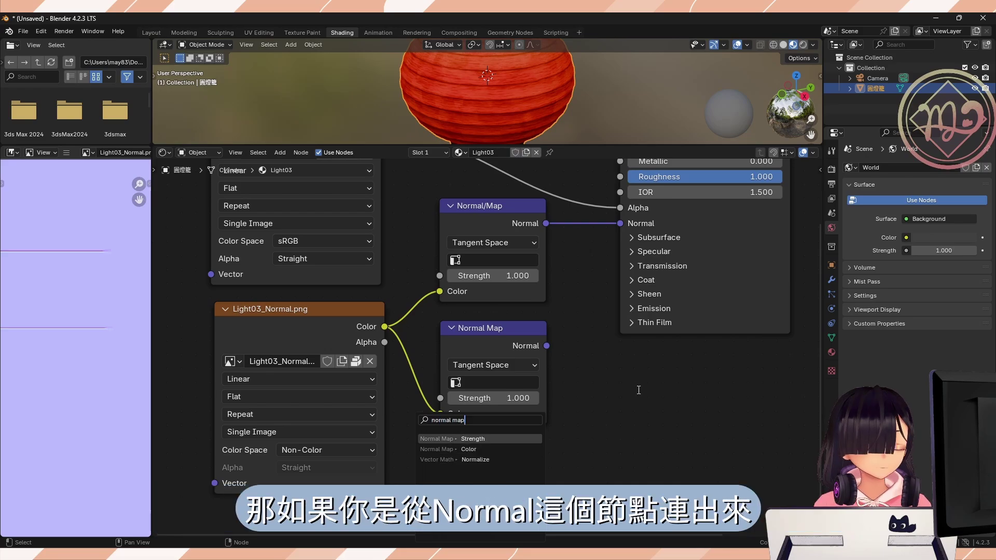
left_click(468, 438)
Detach the BSDF Normal link, search for "normalmap" from that input, and dismiss the search without adding a node.
left_click_drag(620, 223, 592, 329)
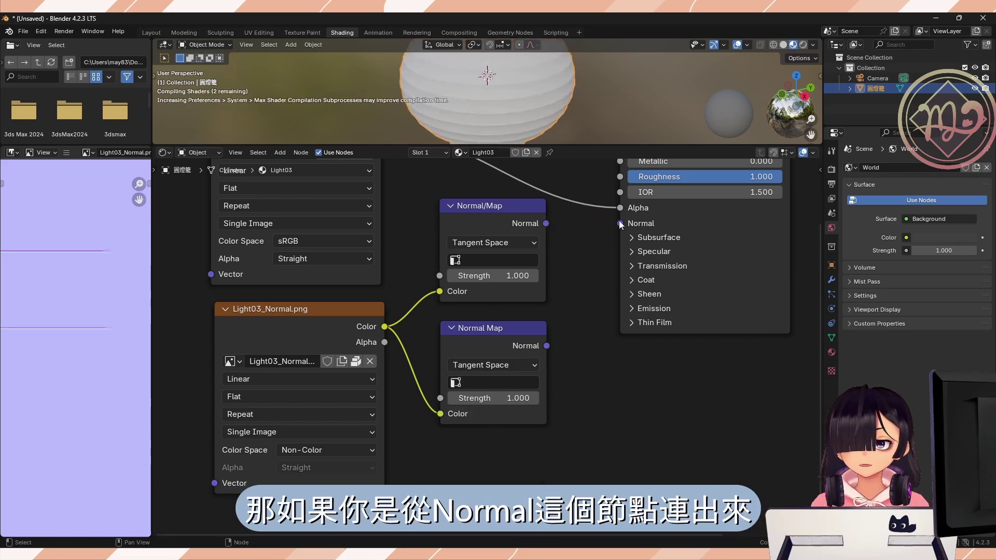
left_click_drag(619, 223, 597, 328)
type("normalmap")
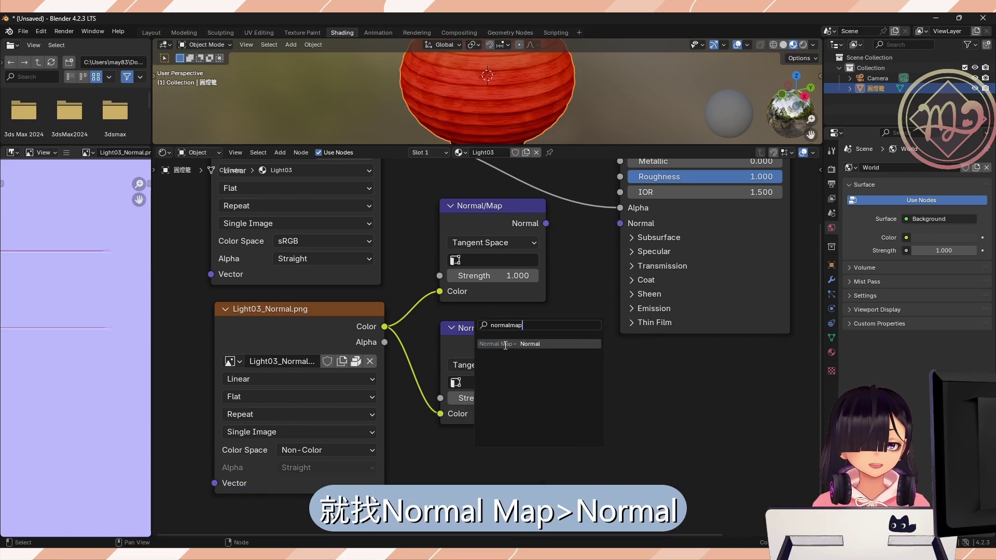
key("Escape")
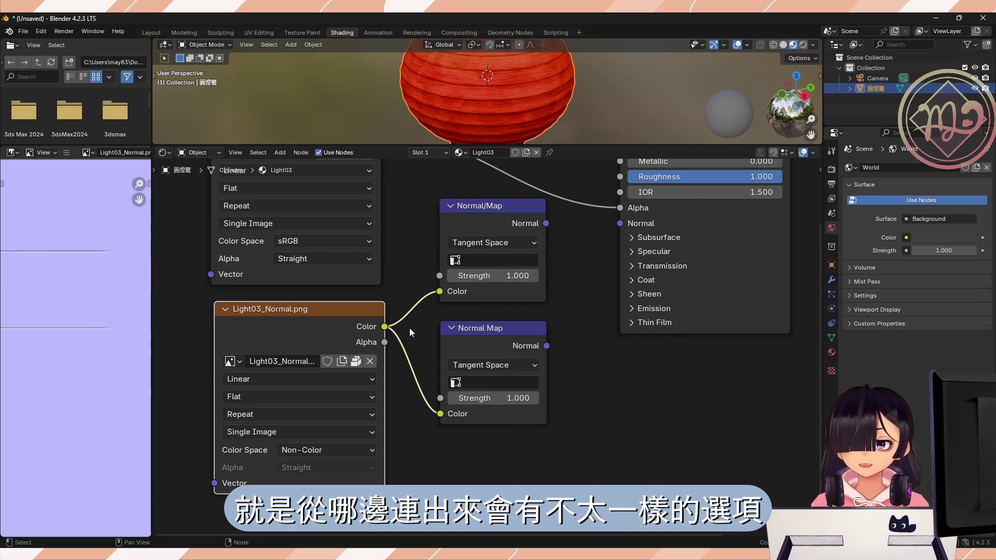
Delete the extra Normal Map node and reconnect the original Normal/Map node's Normal output to the Principled BSDF Normal input.
left_click(496, 326)
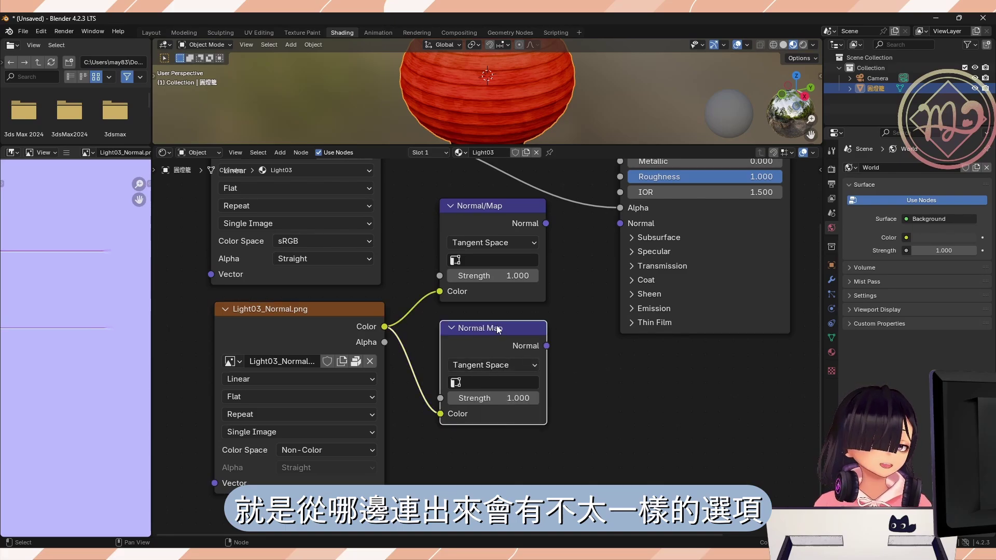
key("x")
left_click_drag(543, 295, 556, 340)
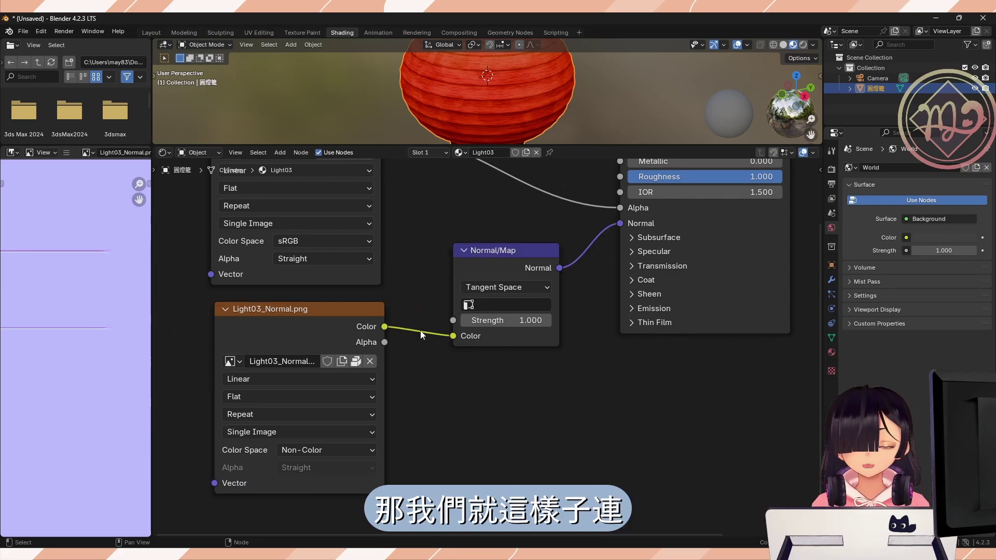
left_click_drag(558, 268, 630, 226)
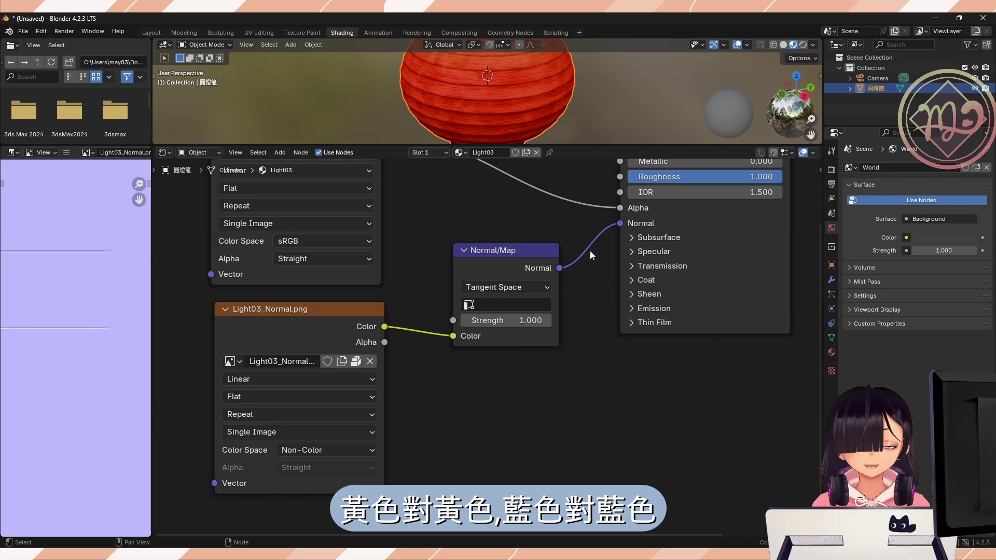
Look through the Principled BSDF's Subsurface and Specular settings, leaving the Specular section expanded.
scroll(590, 309, "down", 1)
left_click(601, 294)
left_click(600, 294)
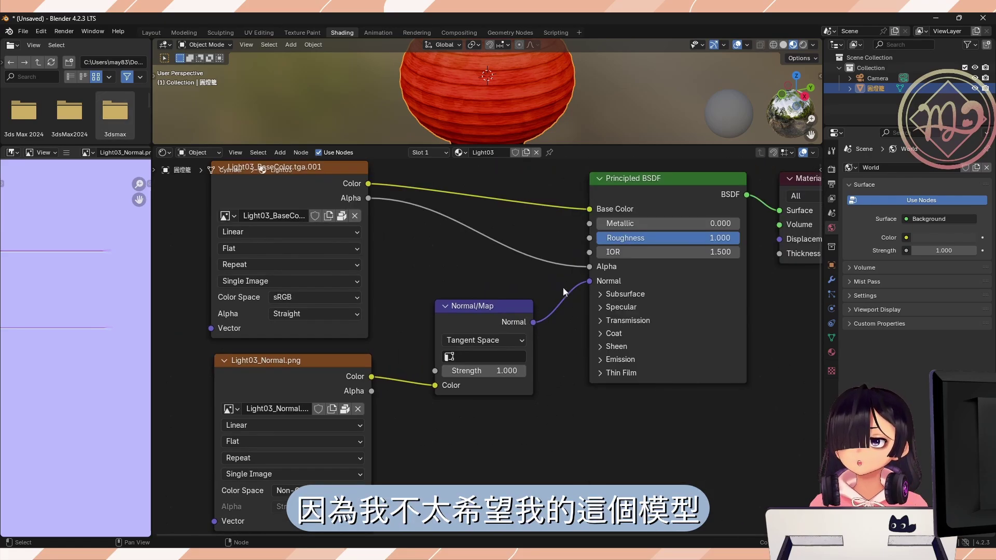
left_click(599, 309)
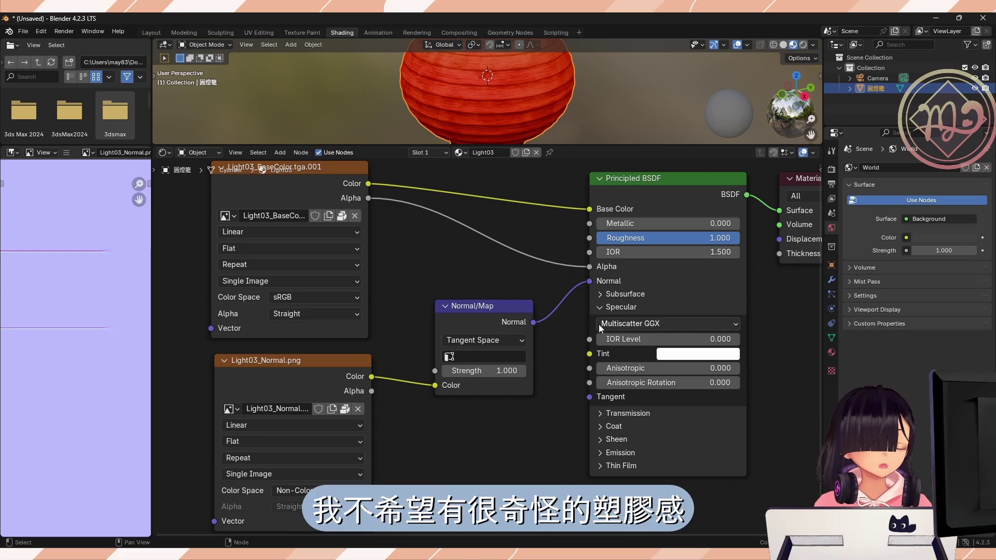
left_click(599, 308)
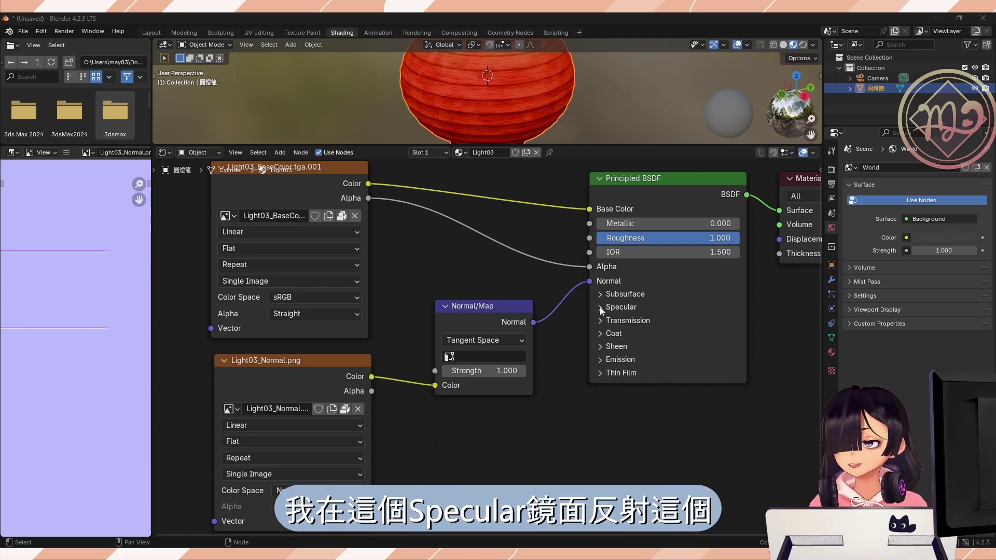
left_click(599, 307)
Set the Specular IOR Level of the Principled BSDF to 0.5.
left_click(655, 338)
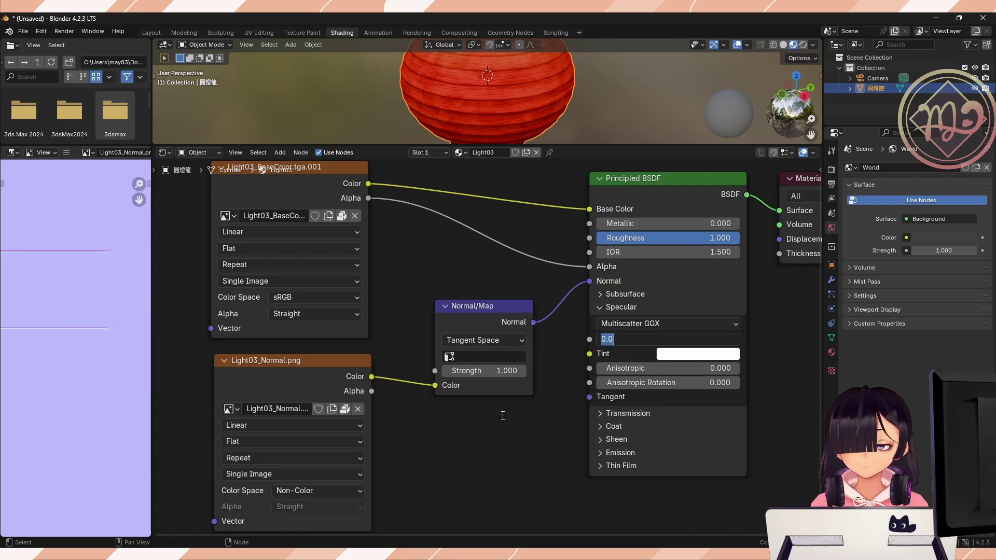
left_click(555, 438)
left_click(663, 337)
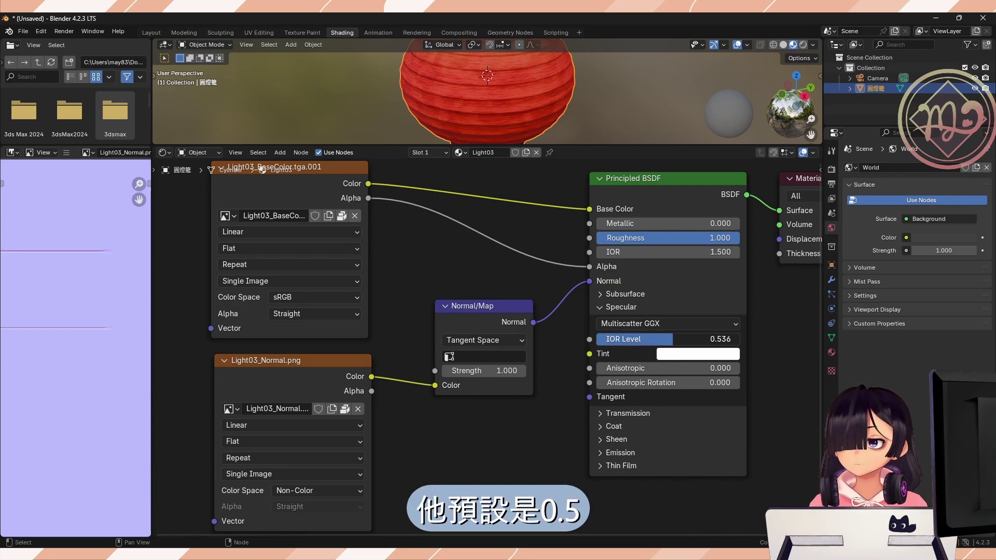
type("0.5")
key("Return")
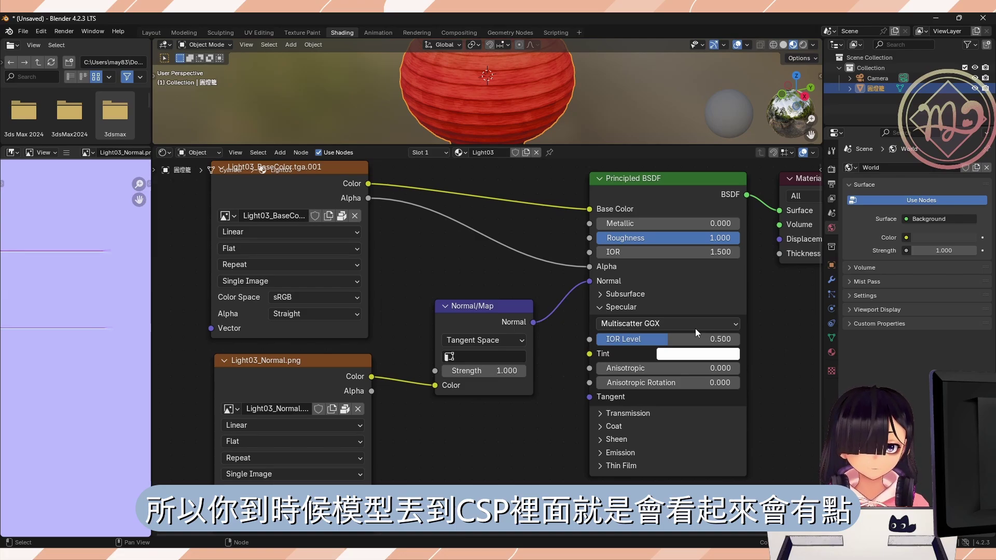
Lower the Specular IOR Level and collapse the Specular section of the Principled BSDF.
left_click_drag(672, 339, 634, 338)
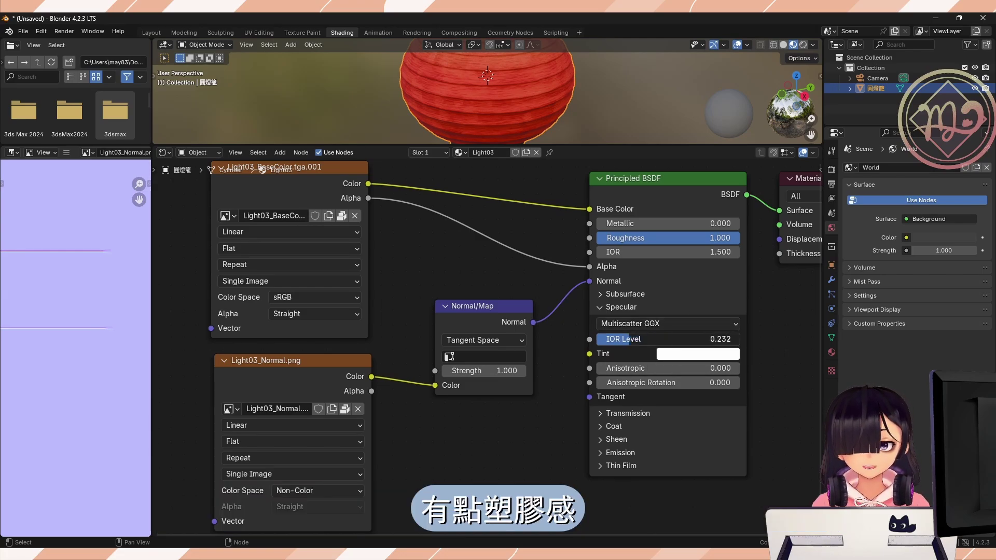
left_click(630, 308)
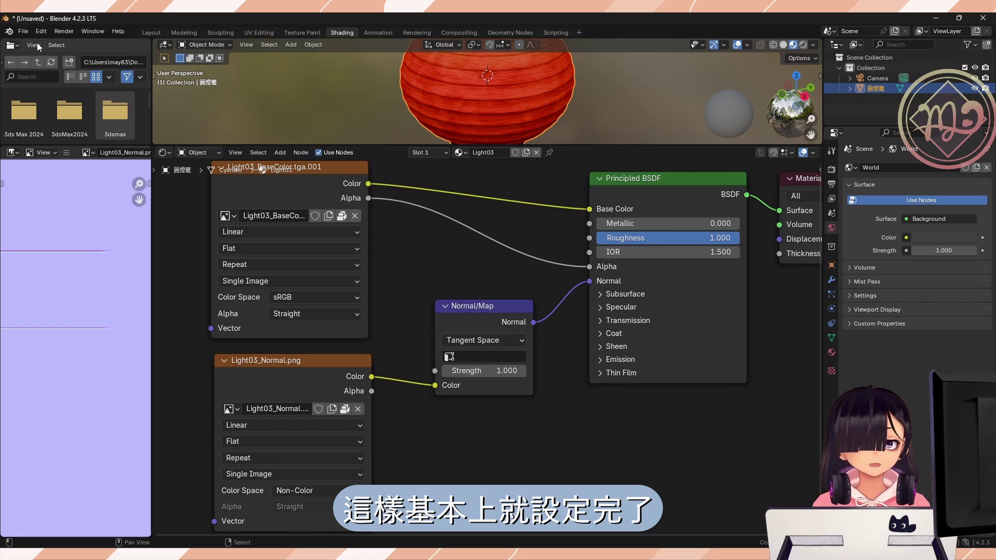
Start a glTF 2.0 export of the lantern with the file name Blender.glb.
left_click(23, 31)
mouse_move(68, 190)
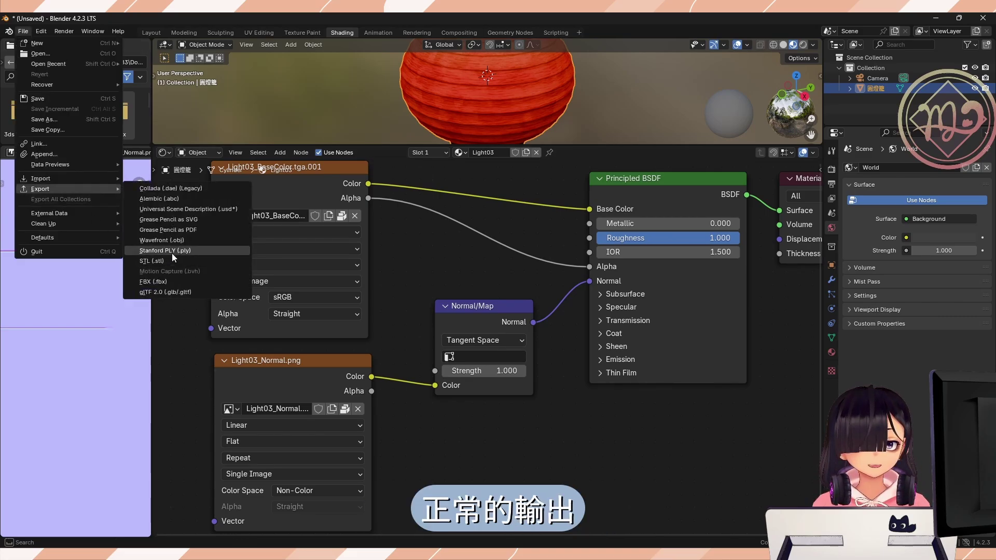
left_click(176, 293)
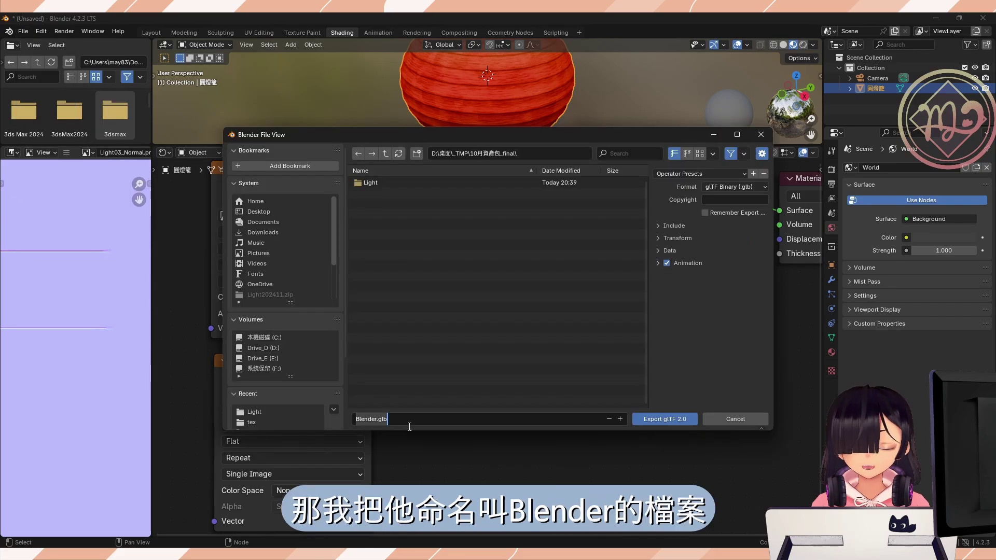
Exclude animation from the glTF export and look through the Include, Transform and Data options.
left_click(667, 263)
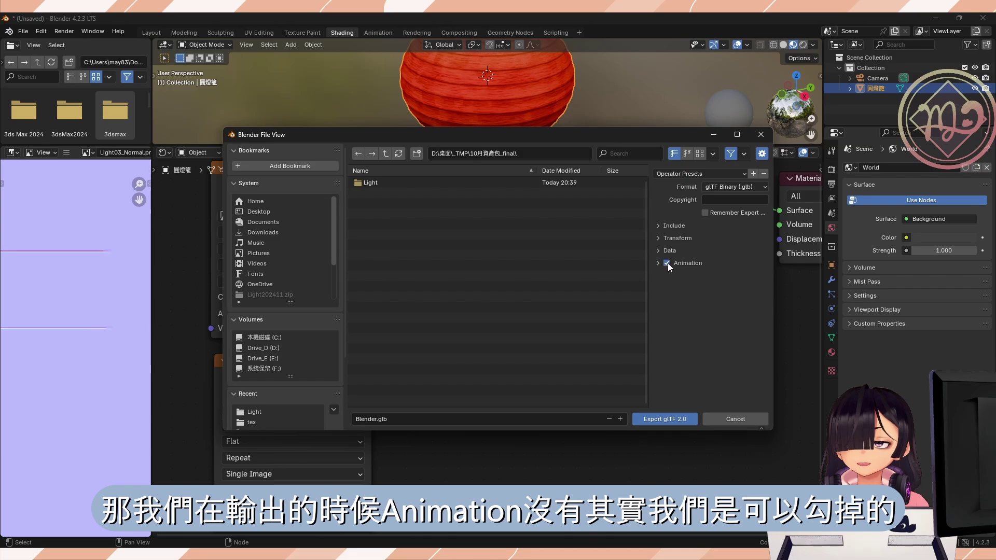
left_click(658, 263)
left_click_drag(658, 251, 664, 205)
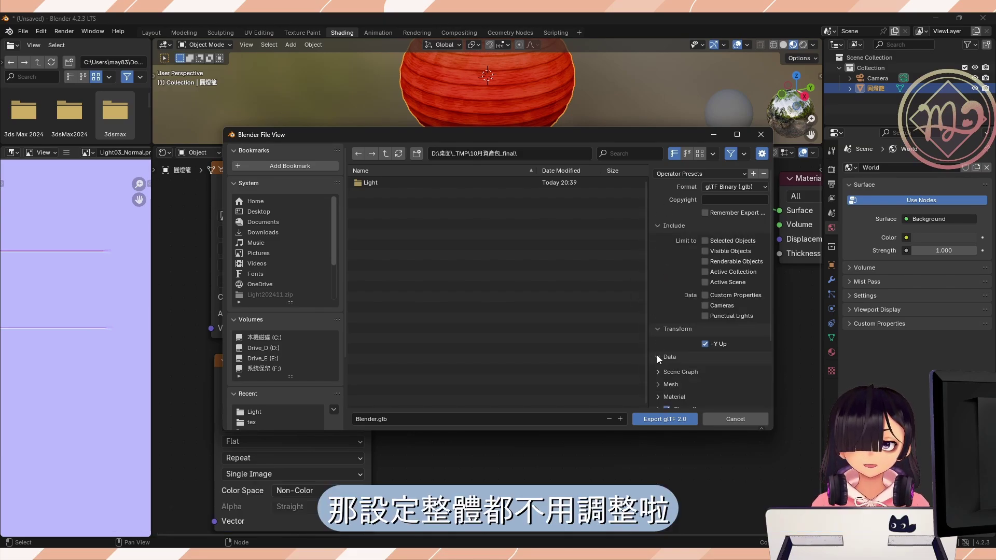
left_click(658, 225)
left_click(655, 238)
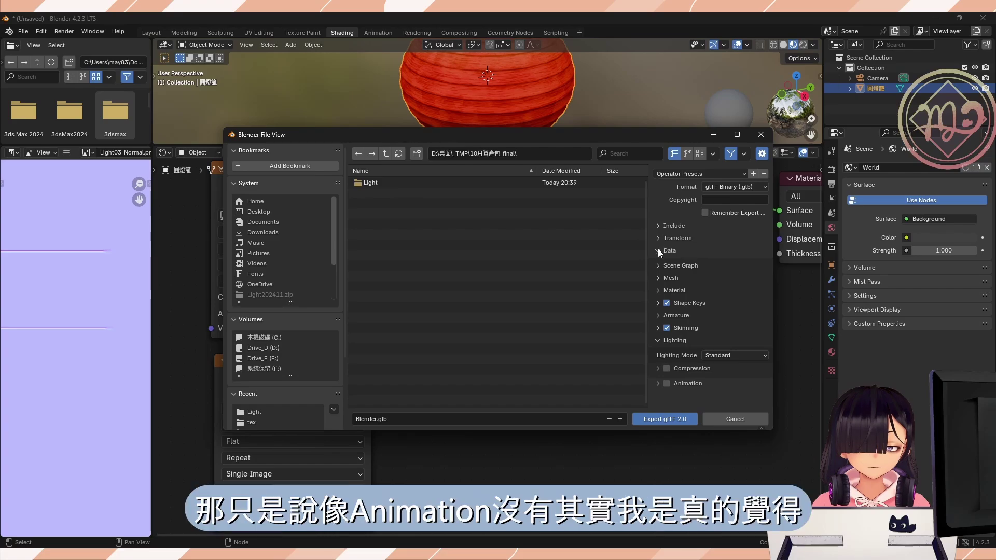
left_click(658, 251)
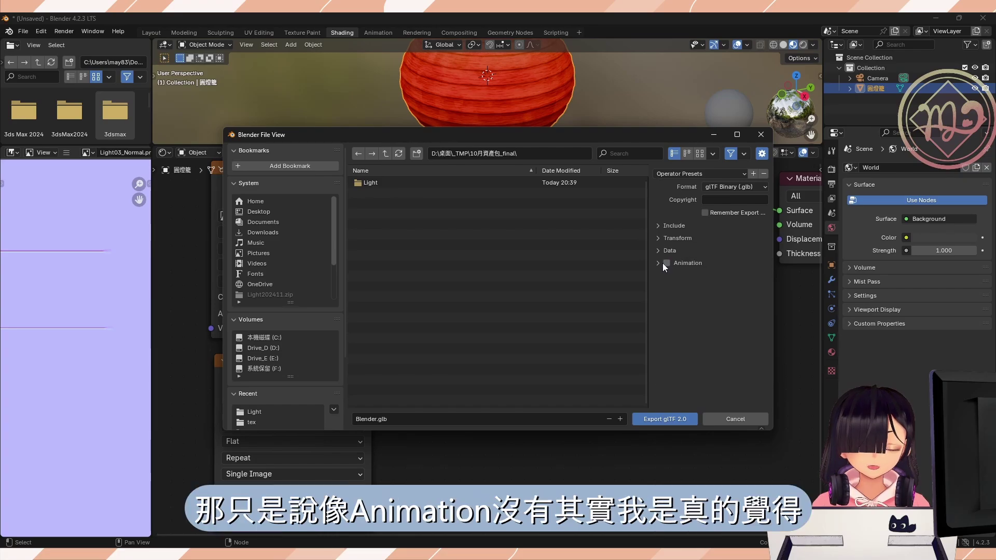
Check the disabled Animation options and export the lantern as the glTF Binary file Blender.glb.
left_click(658, 263)
left_click(667, 263)
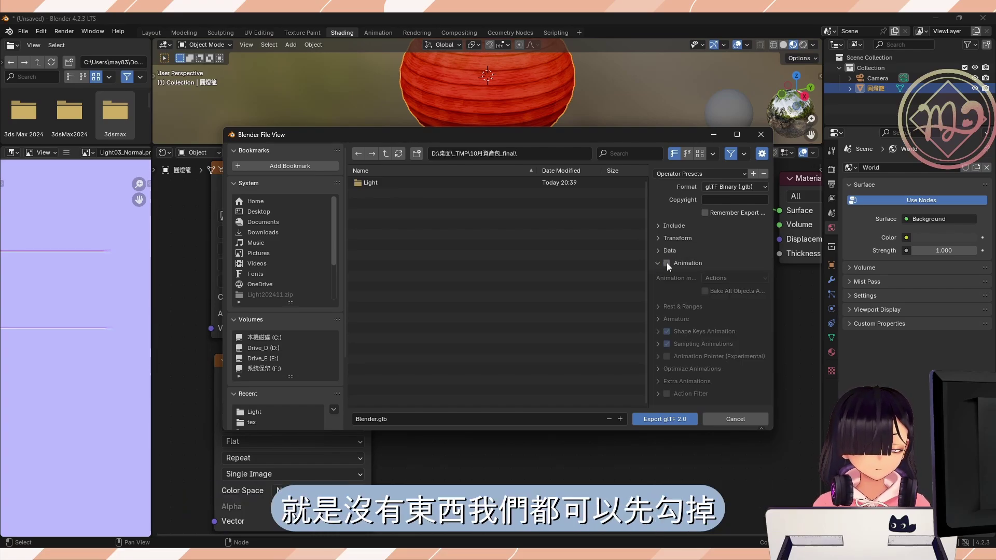
left_click(656, 262)
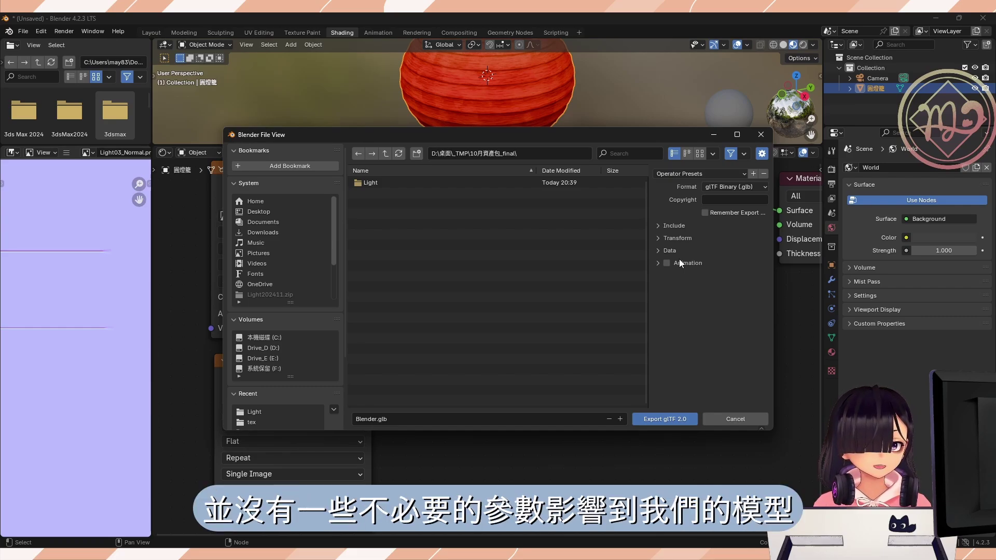
left_click(663, 419)
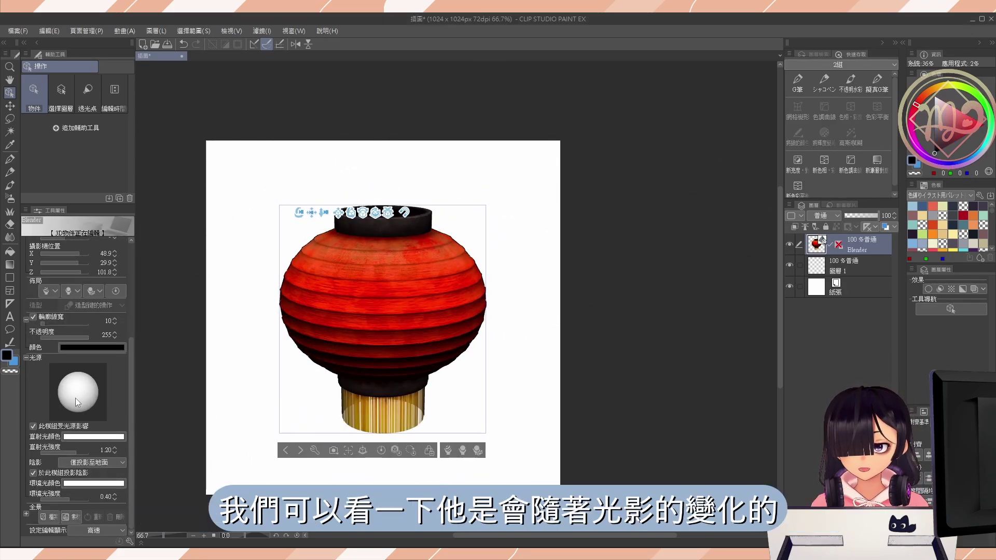
In Clip Studio Paint, light the imported lantern from its right side and orbit the camera to a nearly level view.
mouse_move(76, 398)
left_mouse_down()
mouse_move(95, 410)
mouse_move(98, 369)
mouse_move(76, 355)
mouse_move(35, 362)
mouse_move(36, 397)
mouse_move(52, 407)
mouse_move(92, 371)
left_mouse_up()
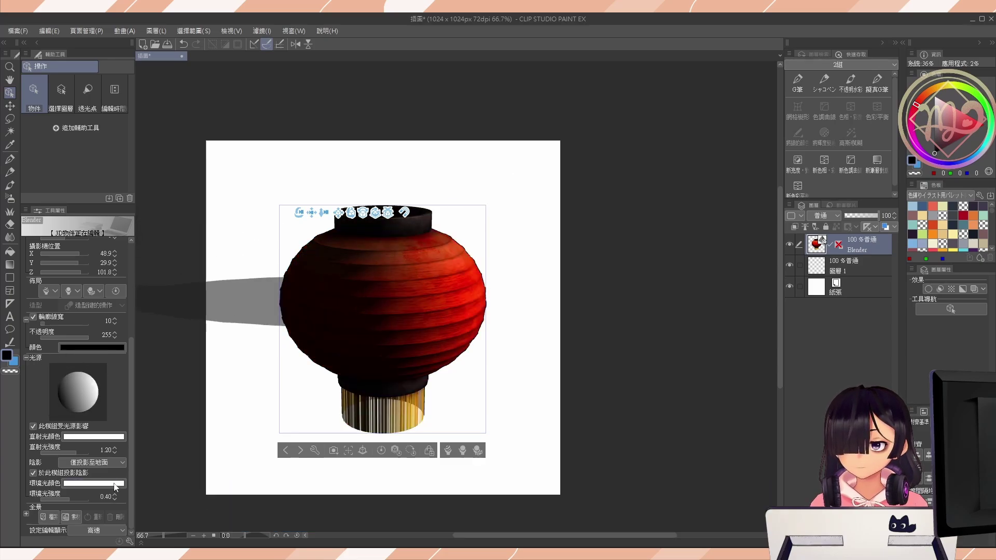
scroll(540, 404, "up", 5)
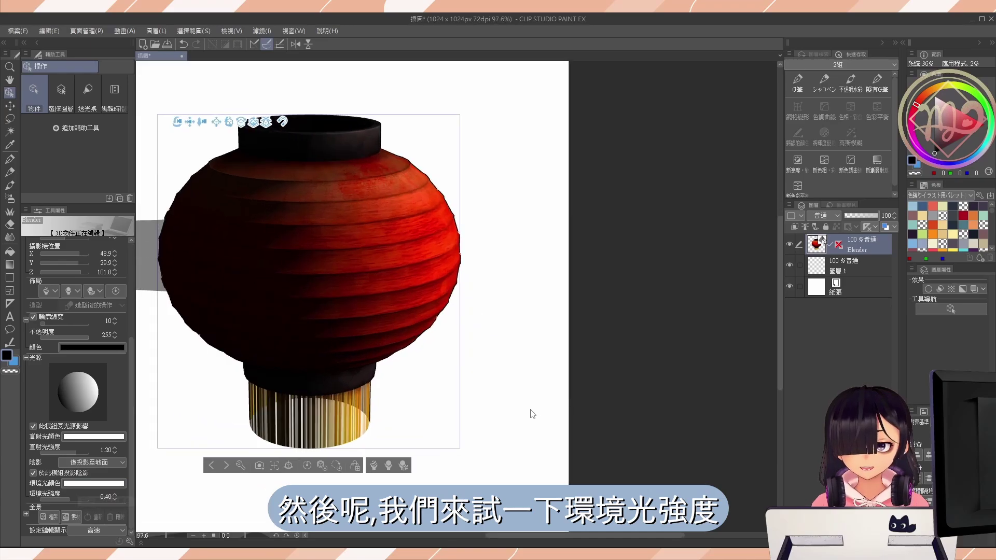
left_click_drag(540, 386, 509, 391)
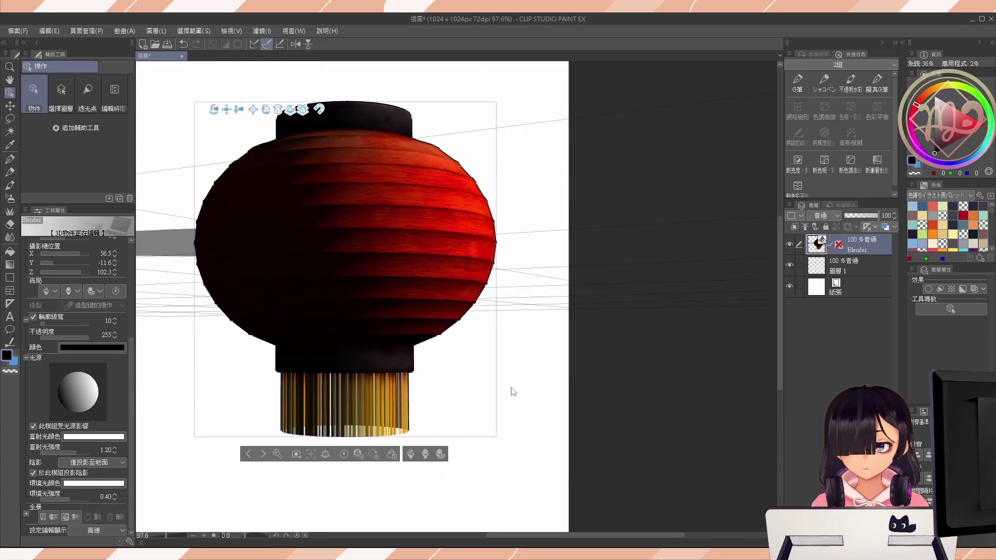
Set the ambient light color of the 3D lantern layer to a saturated blue.
left_click(108, 483)
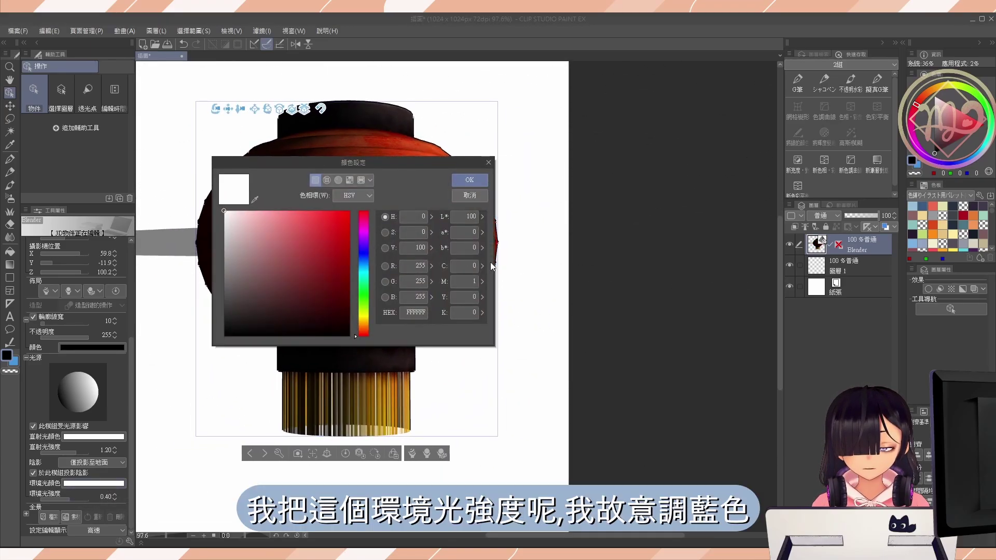
left_click(368, 273)
left_click(350, 211)
left_click(364, 255)
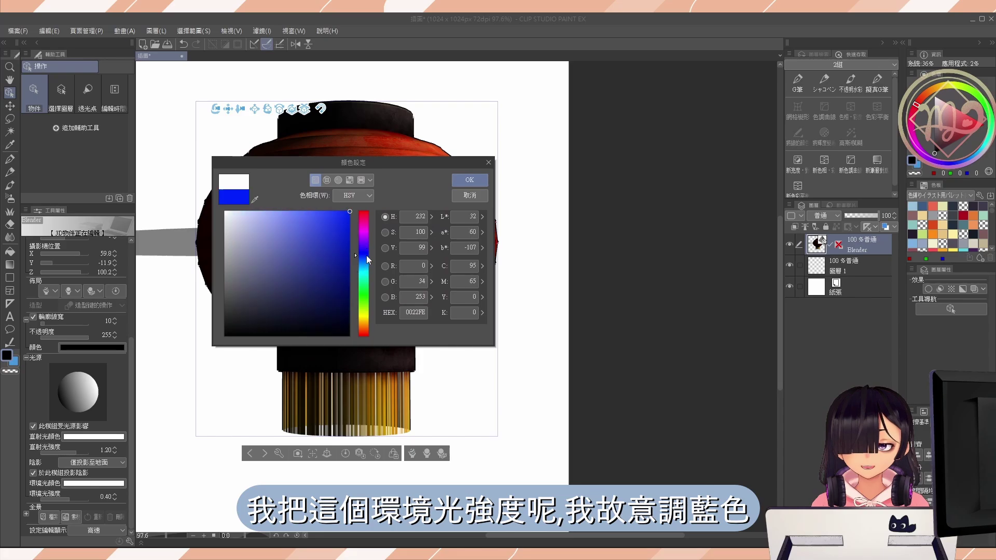
left_click(467, 181)
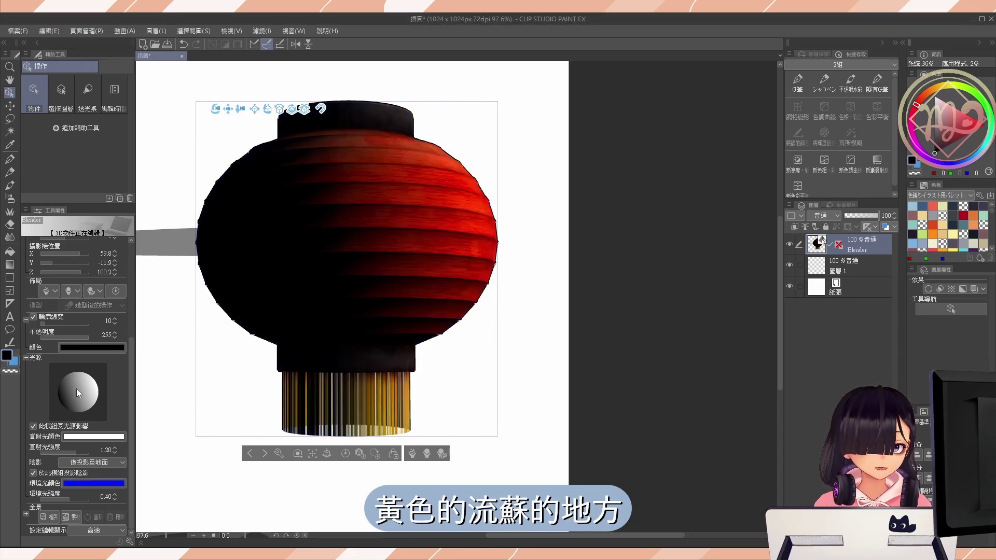
Turn the light source toward the lantern's front and raise the ambient light intensity to 10.00.
left_click_drag(77, 388, 53, 388)
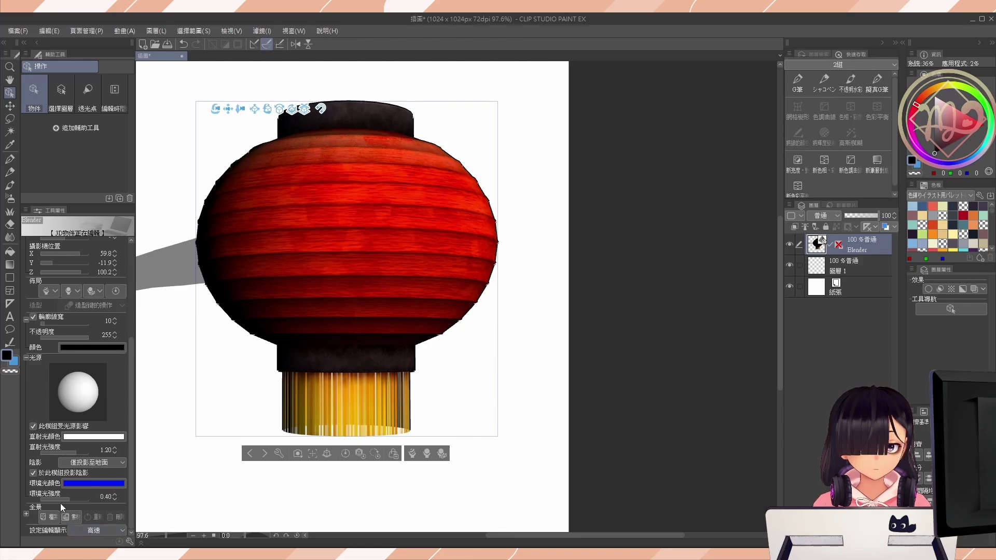
left_click_drag(63, 498, 438, 507)
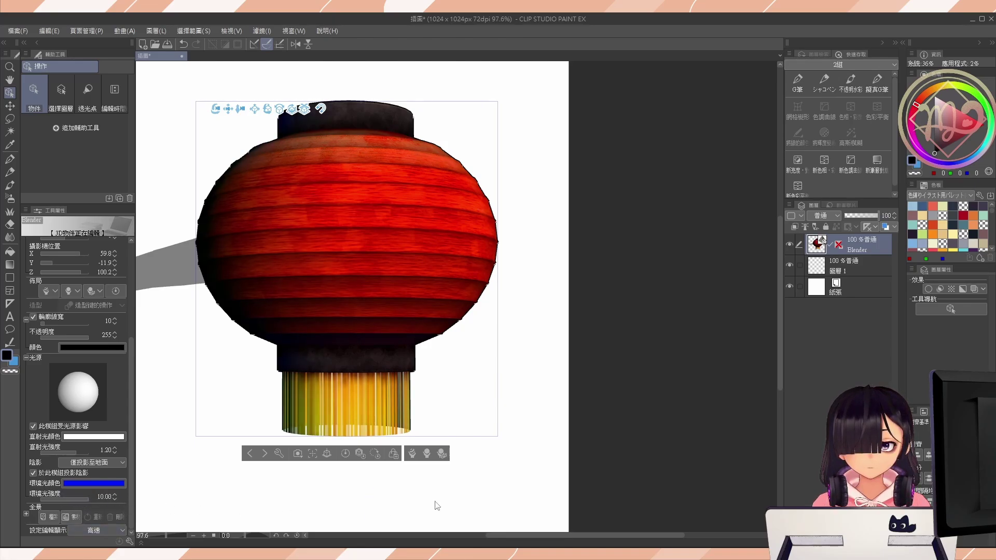
Select the layer 圖層 1 and examine the ambient light's effect on the lantern's yellow tassel up close.
left_click(855, 274)
scroll(368, 467, "up", 3)
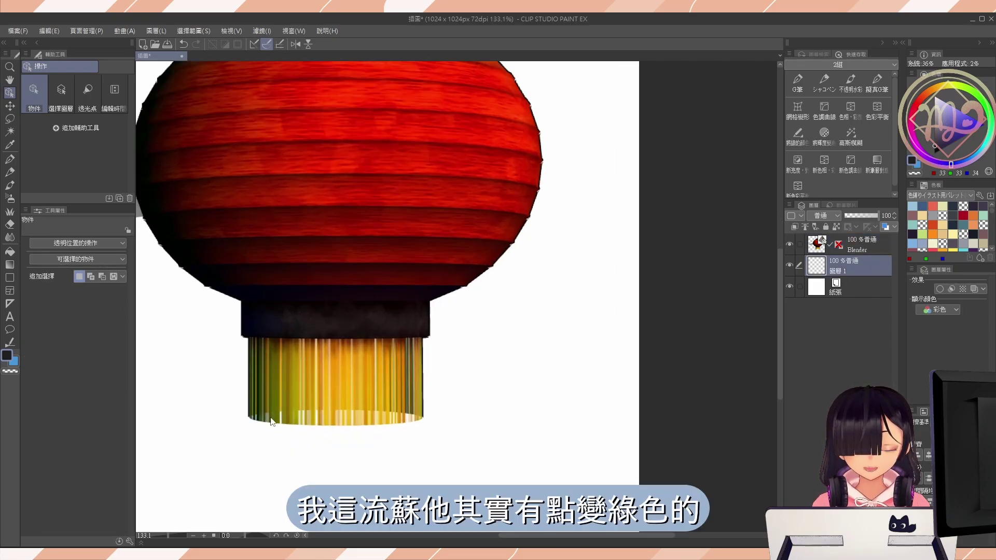
scroll(410, 397, "down", 3)
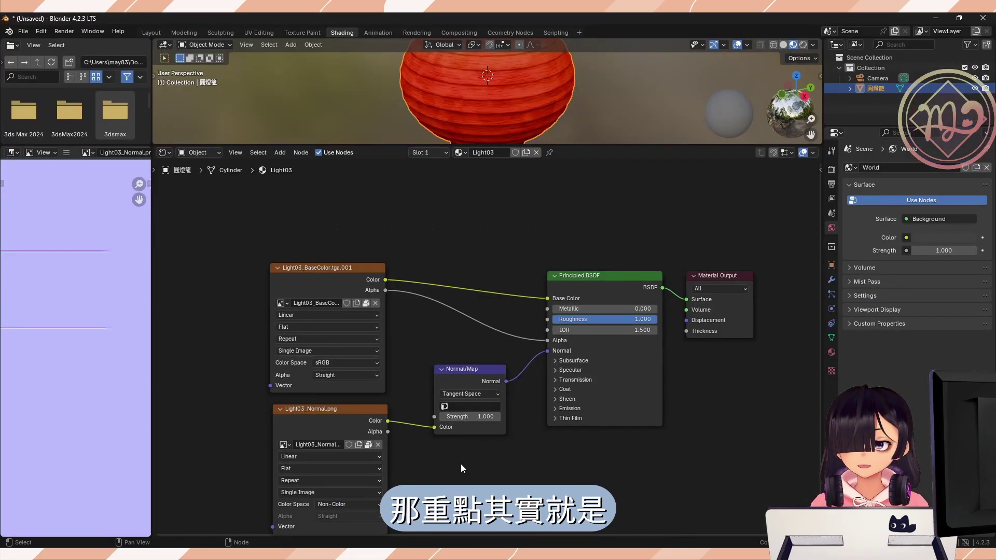
In Blender, nudge the Normal/Map node, expand the Principled BSDF's Specular section and set its IOR Level to 0.
left_click_drag(472, 373, 447, 382)
scroll(478, 376, "up", 1)
left_click(591, 376)
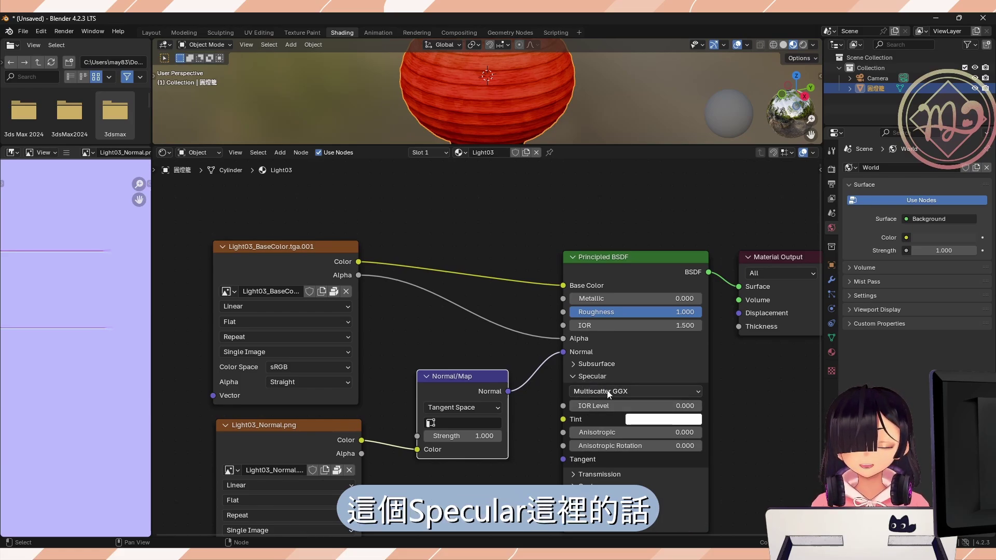
left_click_drag(622, 406, 568, 404)
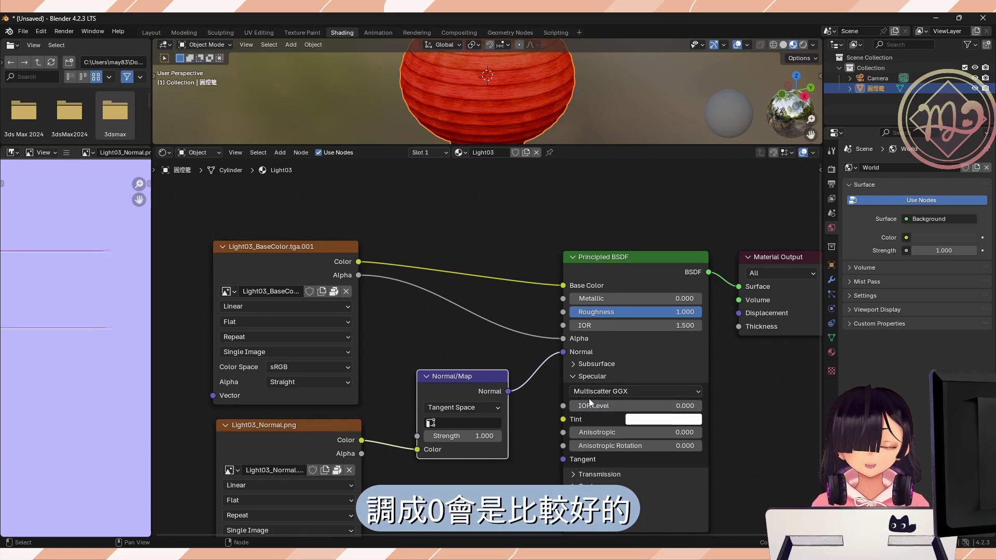
left_click(575, 376)
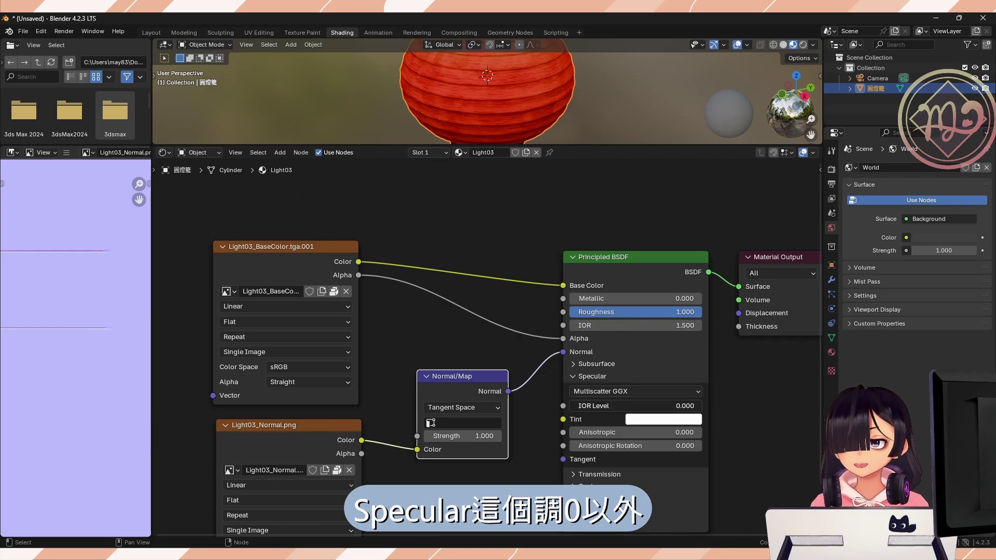
key("ctrl+a")
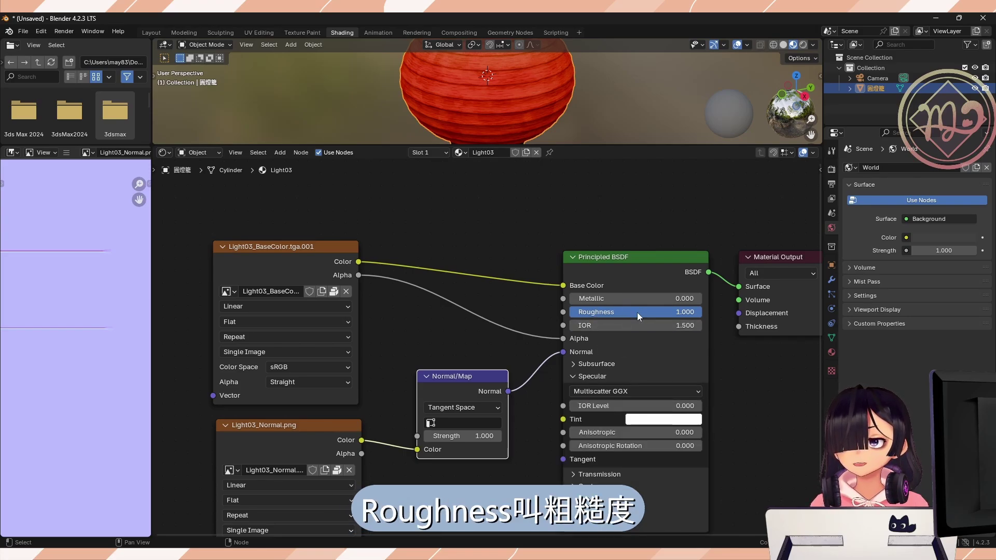
Set the Roughness of the Principled BSDF to 1.
key("Return")
left_click_drag(674, 313, 702, 313)
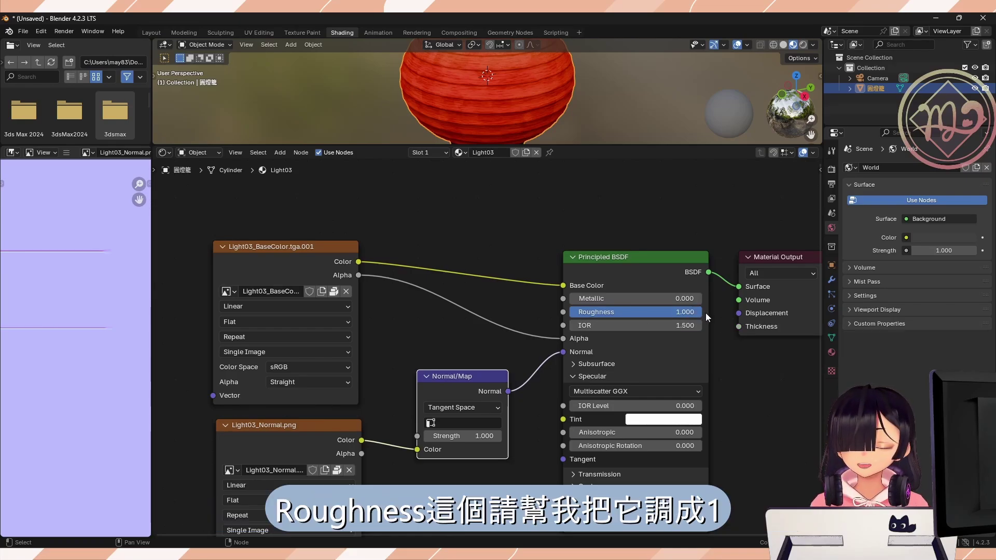
scroll(611, 446, "down", 2)
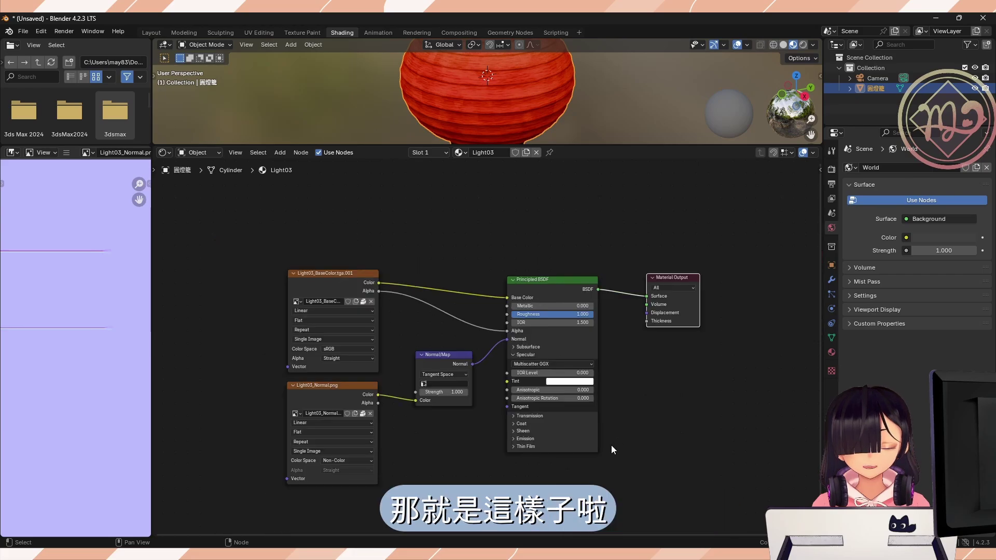